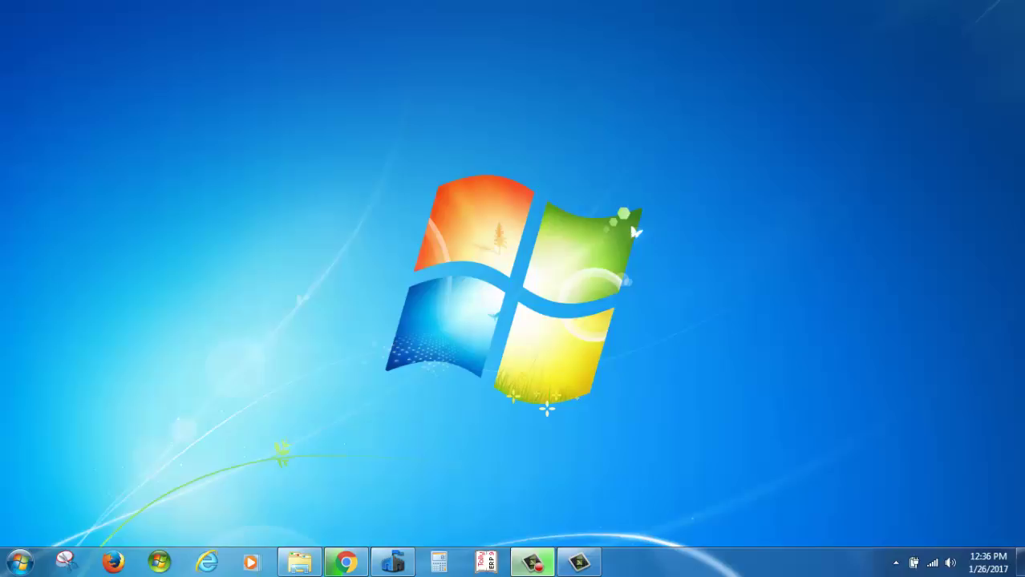
- Run msinfo32 from the Run box, centred on screen, to open System Information
key(super+r)
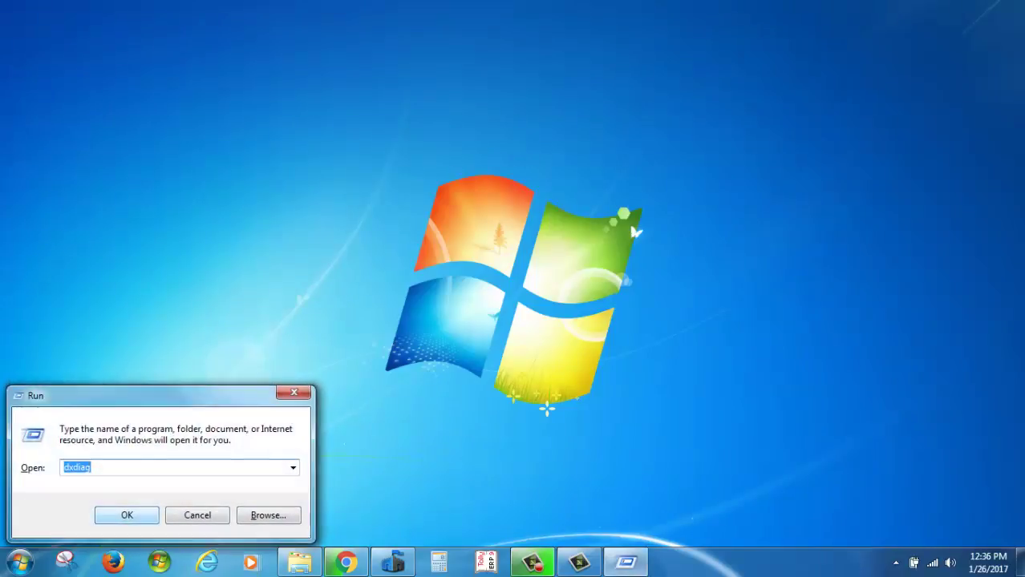
drag(183, 400, 545, 124)
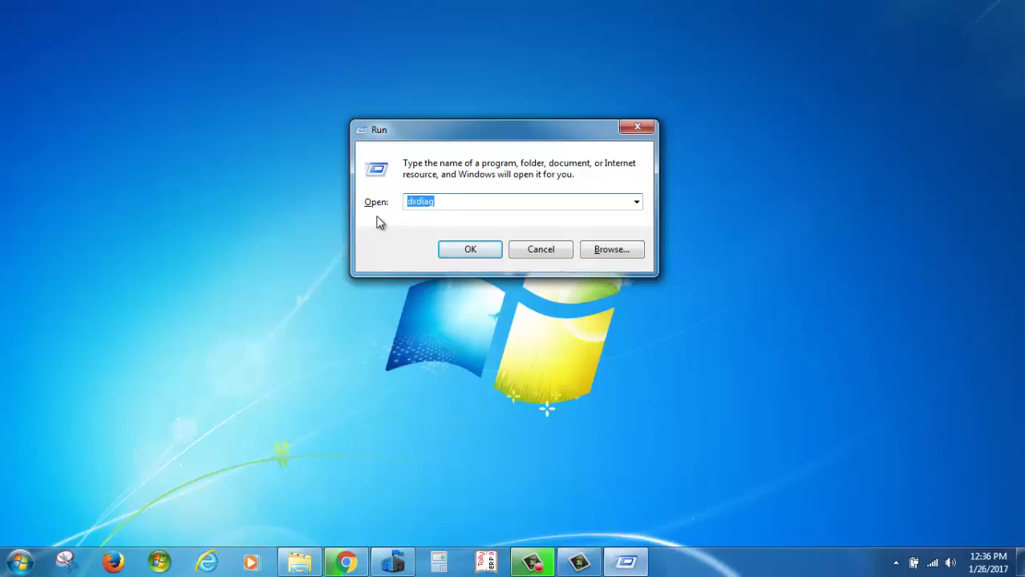
text(msin)
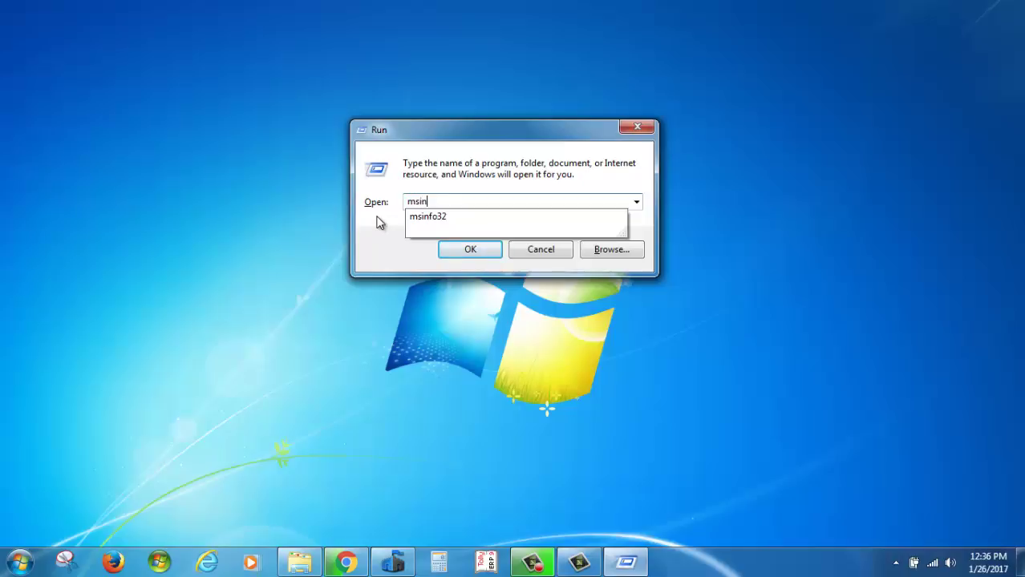
text(fo32)
key(Return)
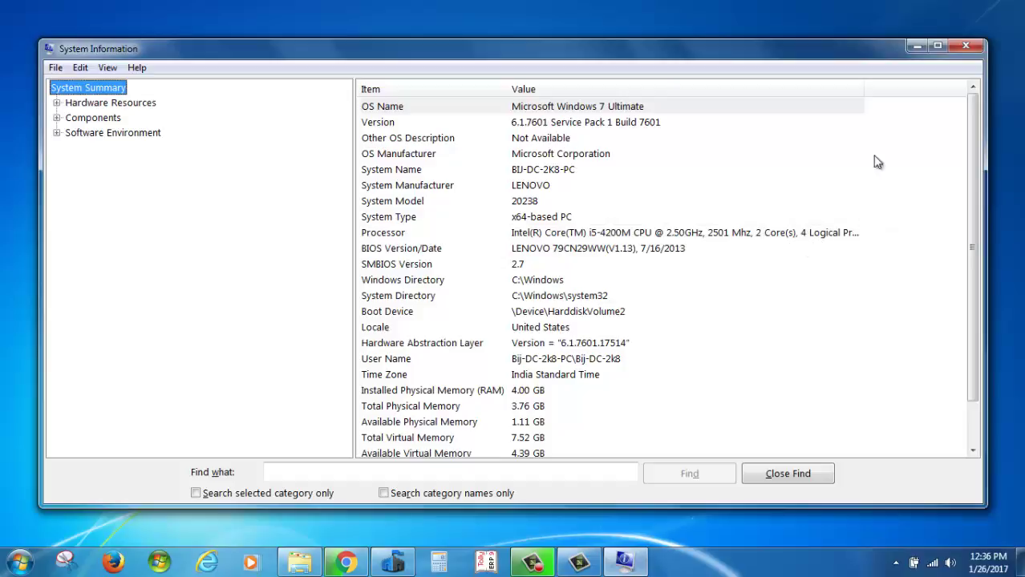
- Widen the Value column, check the 4.00 GB Installed Physical Memory entry, then close System Information
drag(864, 89, 915, 90)
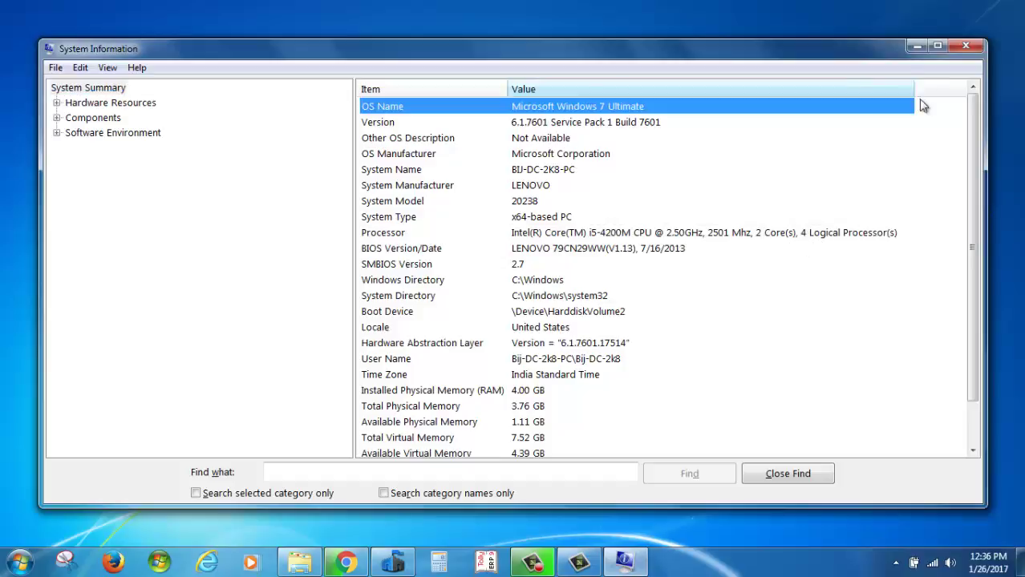
click(521, 393)
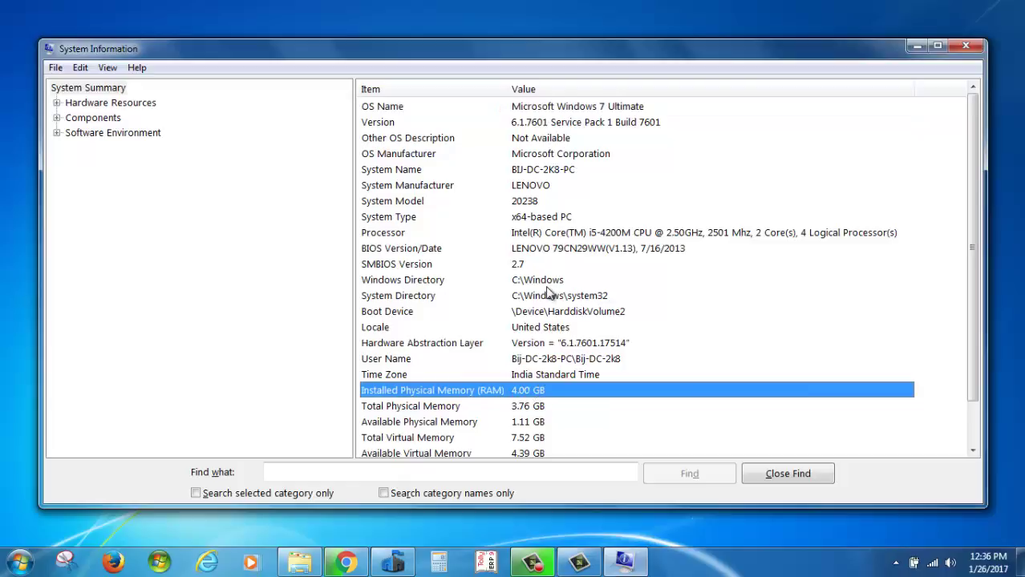
click(965, 46)
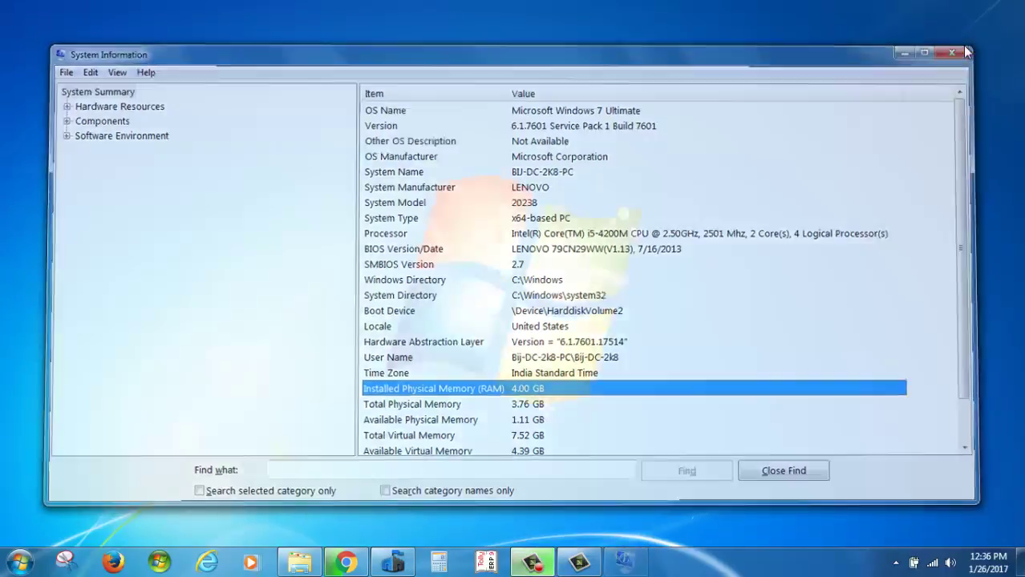
key(super)
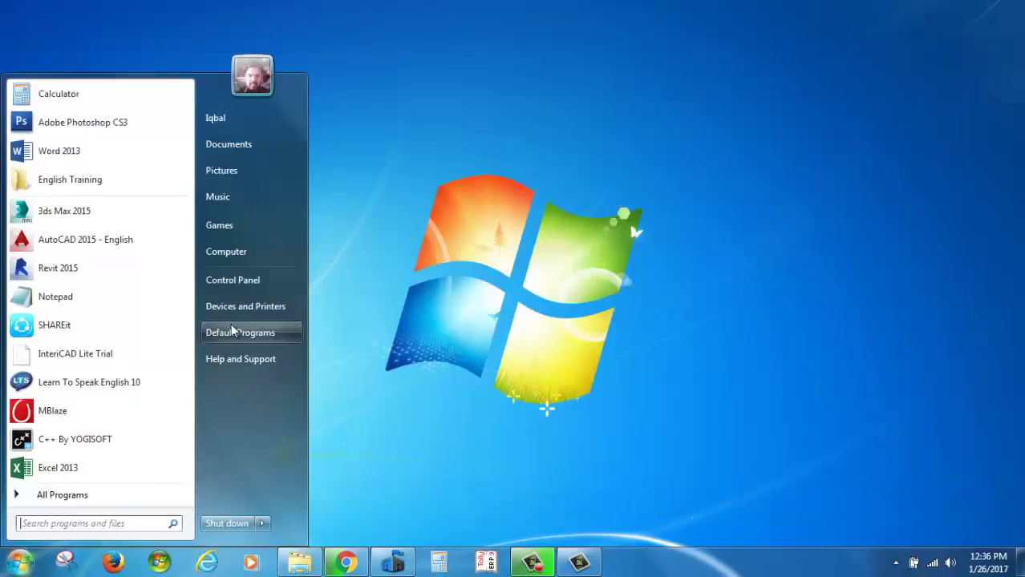
right_click(247, 252)
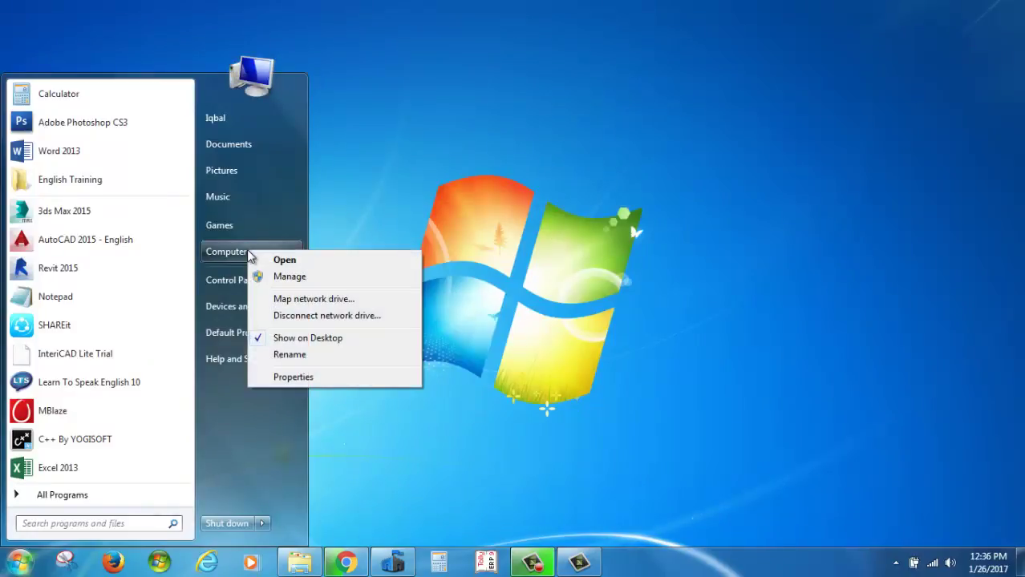
click(294, 378)
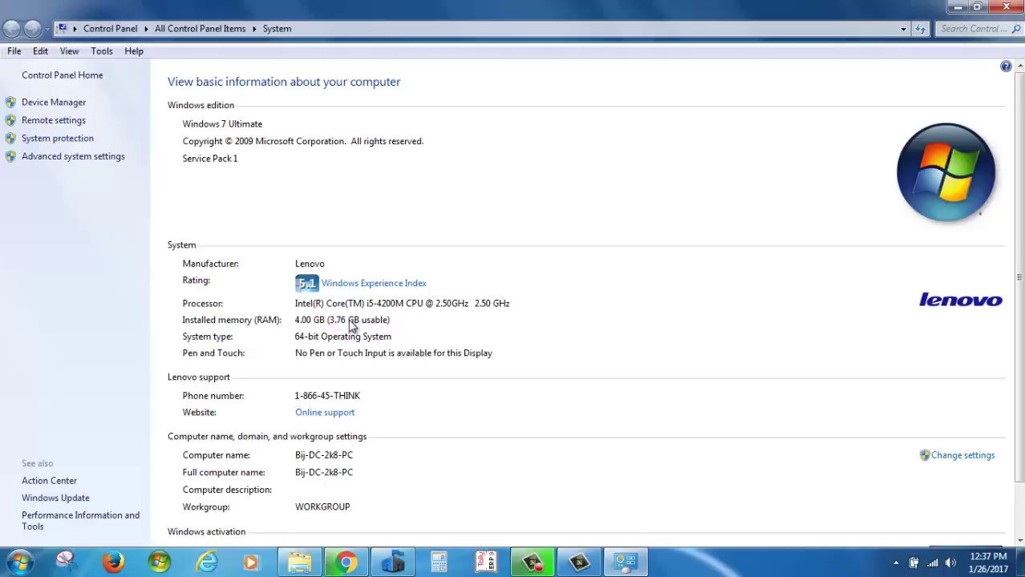
click(1006, 7)
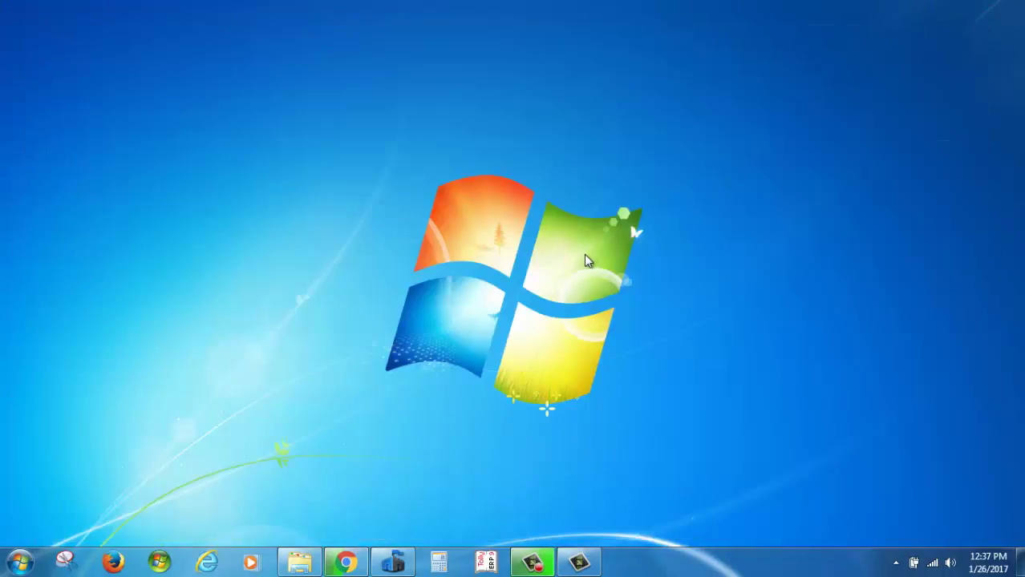
- Replace msinfo32 with dxdiag in the Run box to launch the DirectX Diagnostic Tool
key(super+r)
drag(173, 429, 614, 168)
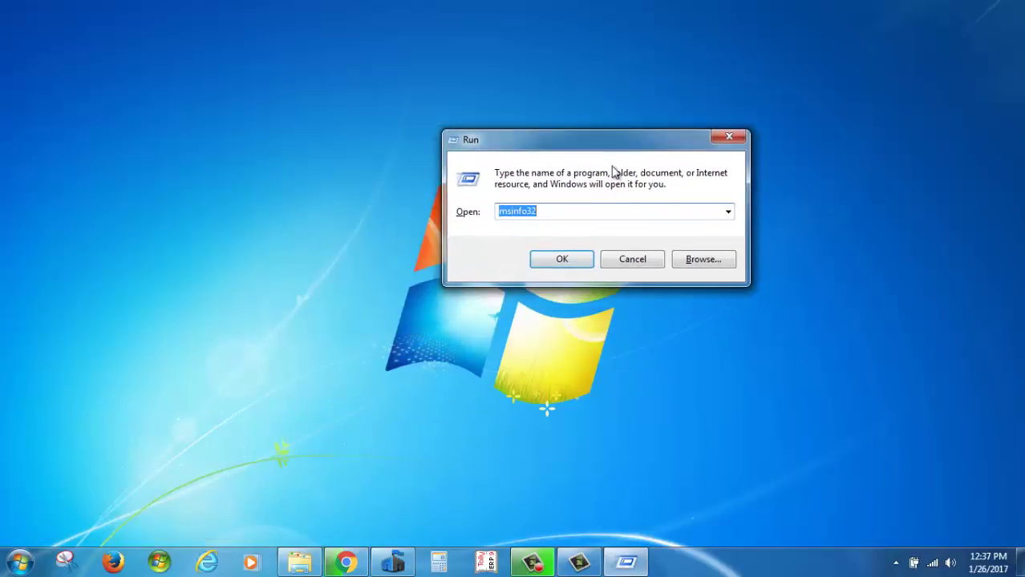
click(570, 214)
drag(571, 214, 449, 215)
text(dxdiag)
click(566, 263)
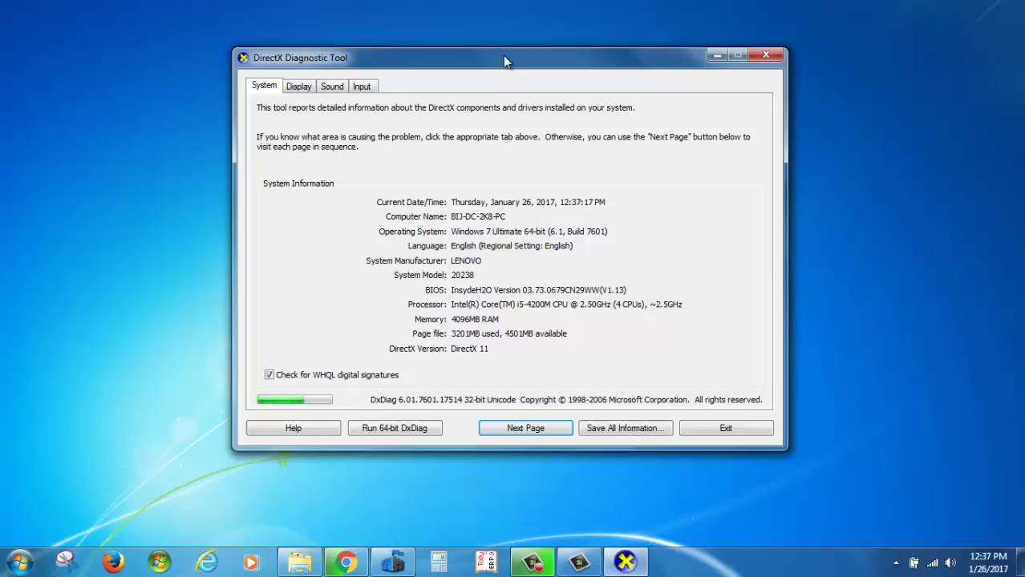
drag(505, 56, 513, 60)
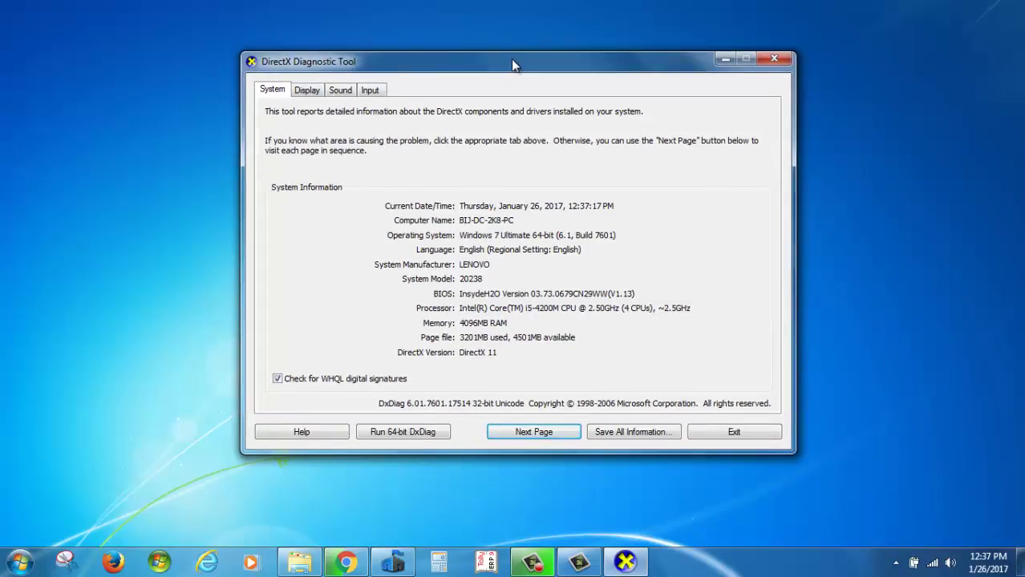
- Show the Display tab with Intel HD Graphics 4600 and 1696 MB memory details
click(307, 91)
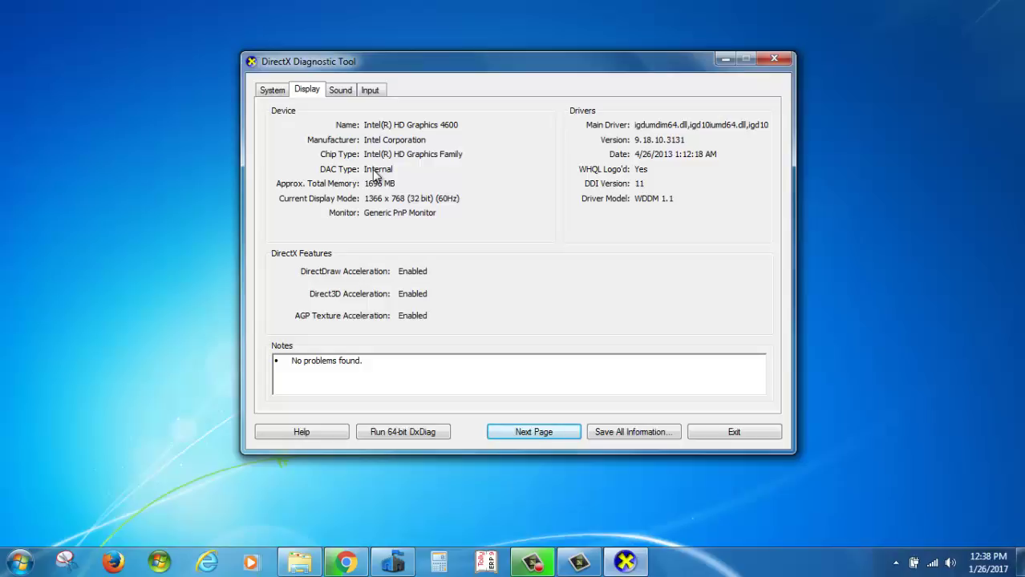
drag(461, 62, 467, 66)
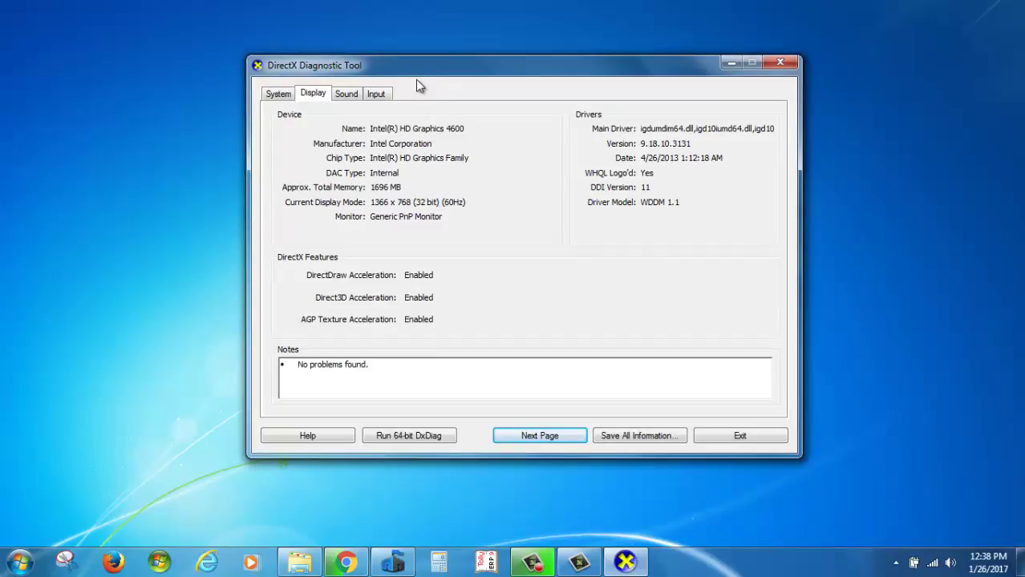
drag(426, 71, 469, 63)
- Exit DirectX Diagnostic Tool, then run the downloaded cpu-z_1.78-en.exe from Chrome's downloads page
click(720, 425)
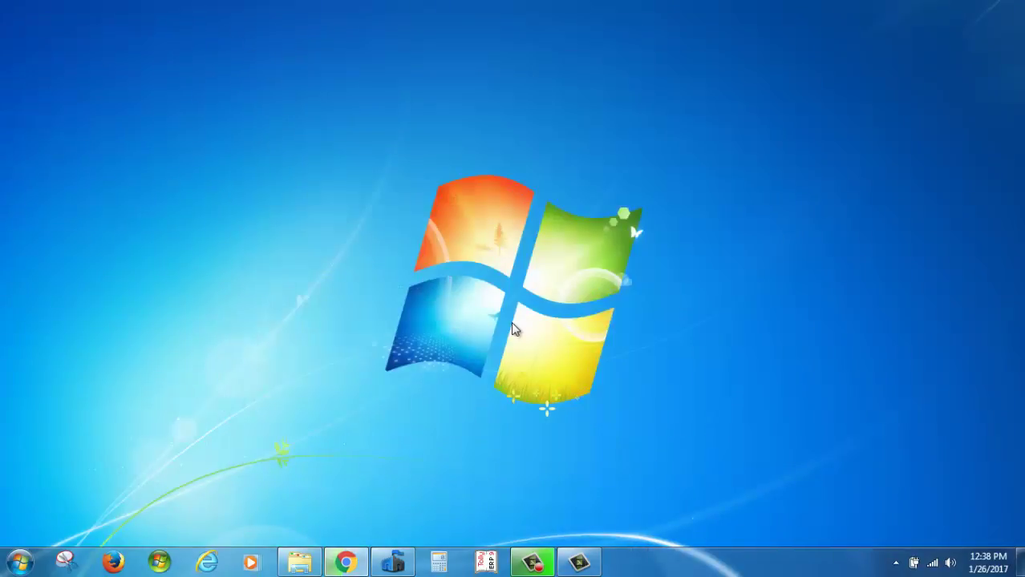
click(345, 564)
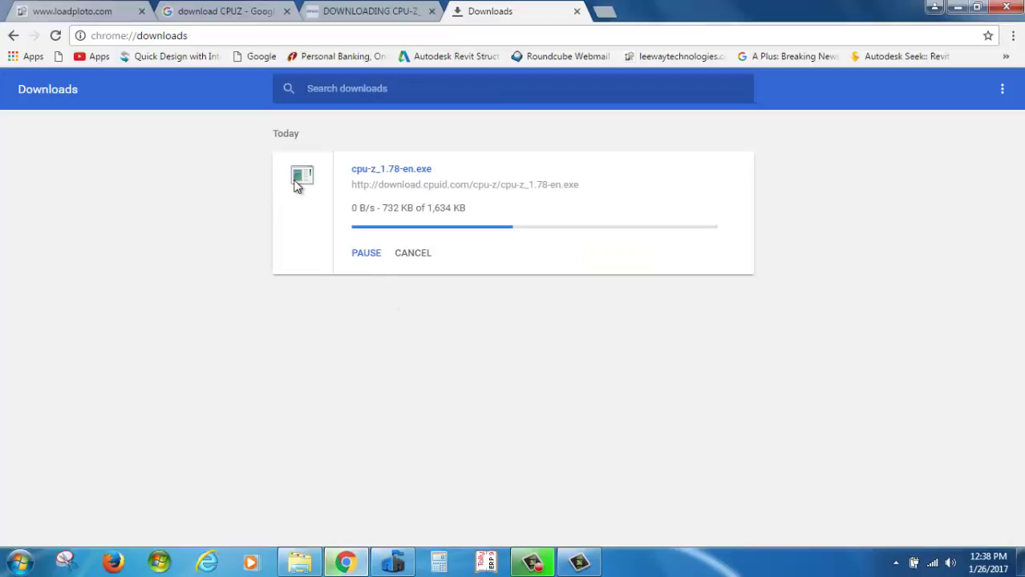
click(373, 10)
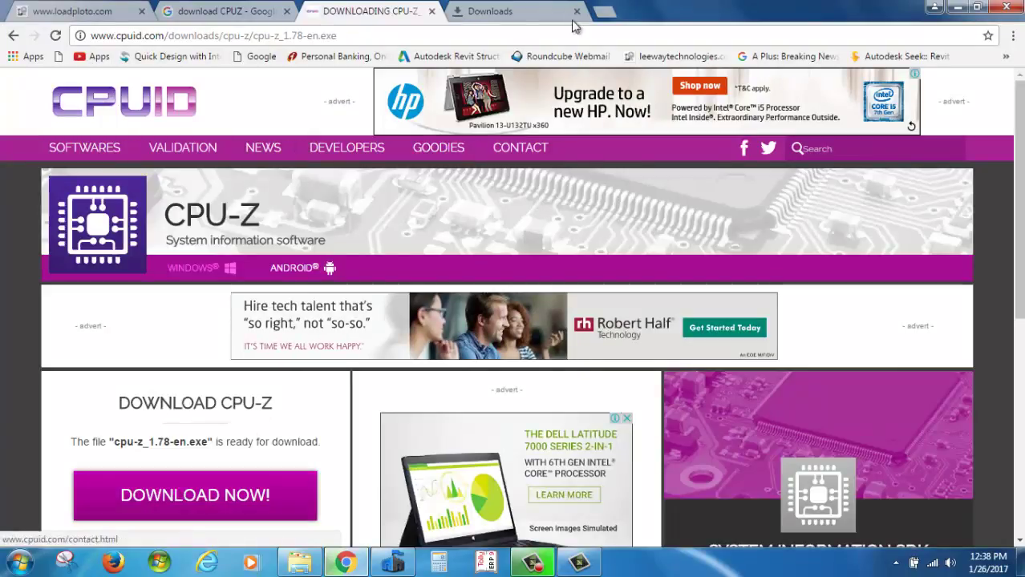
click(529, 6)
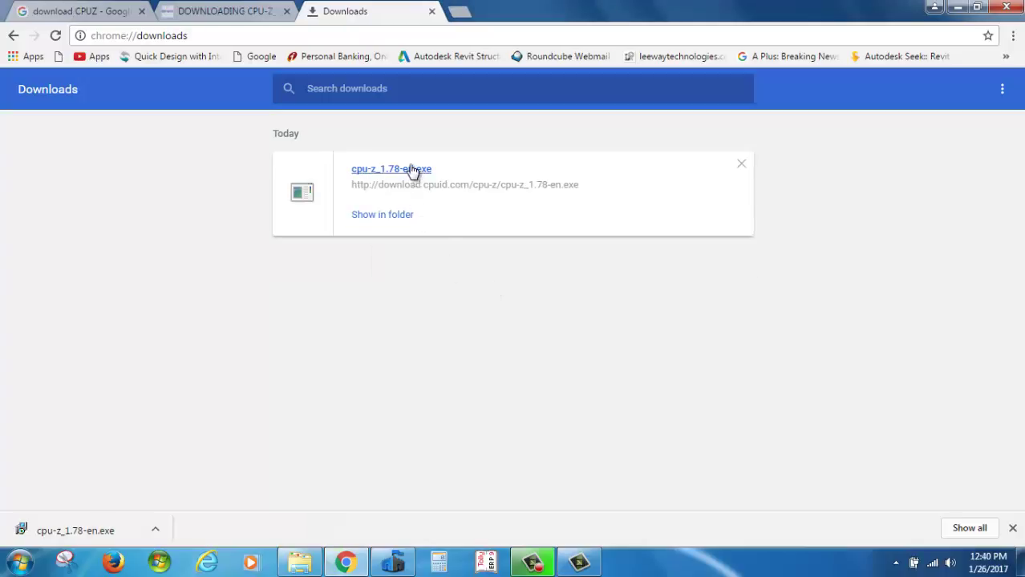
click(412, 171)
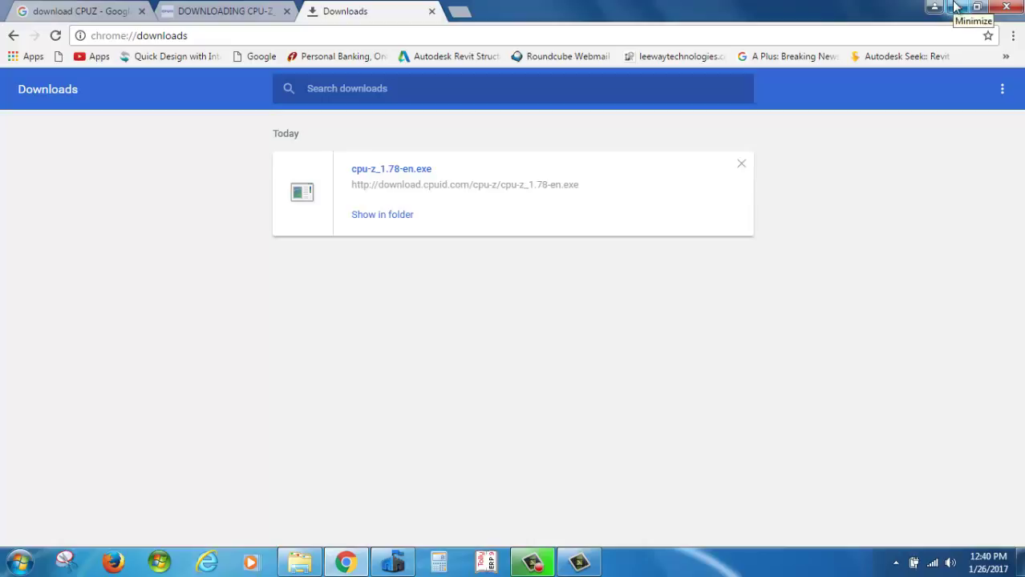
click(559, 297)
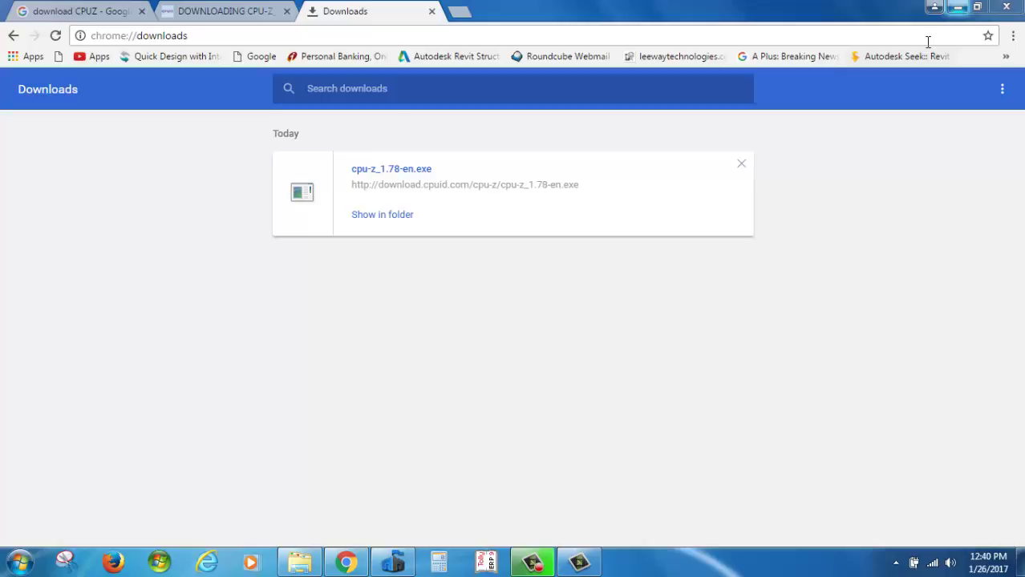
- Install CPU-Z with default folder, Start Menu folder and desktop icon, then close the readme
click(958, 6)
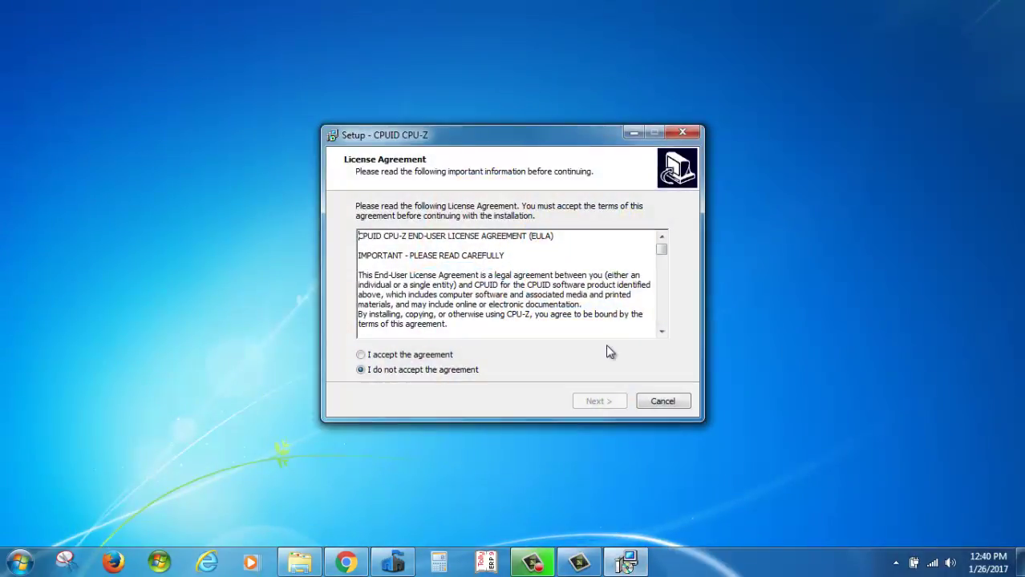
click(399, 356)
click(598, 401)
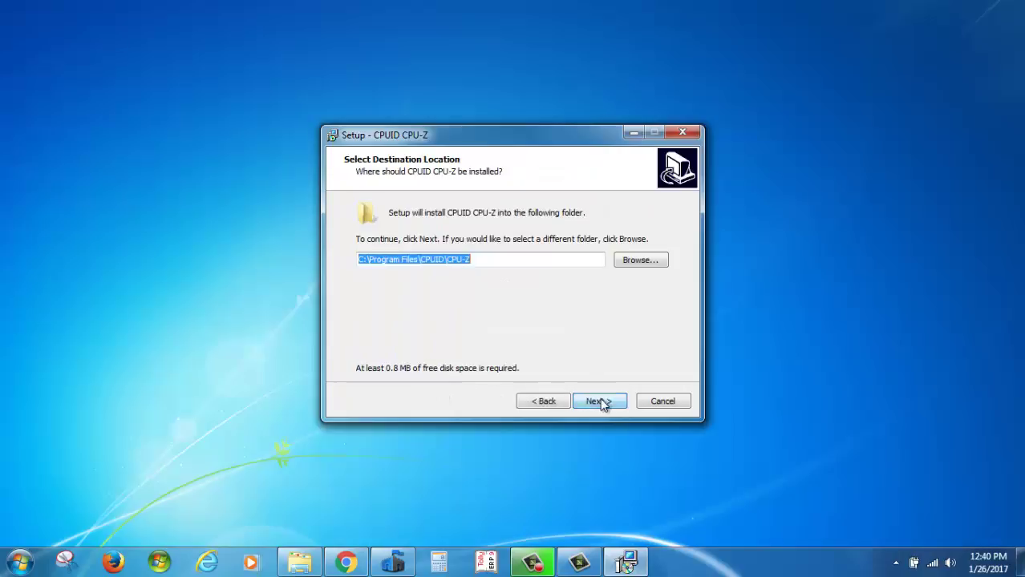
click(601, 403)
click(599, 402)
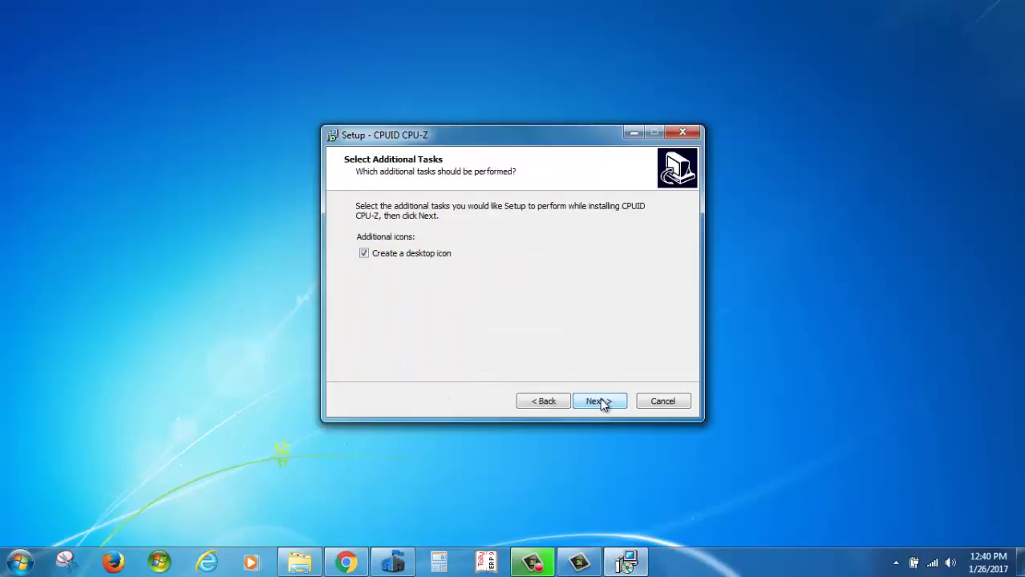
click(601, 403)
click(600, 400)
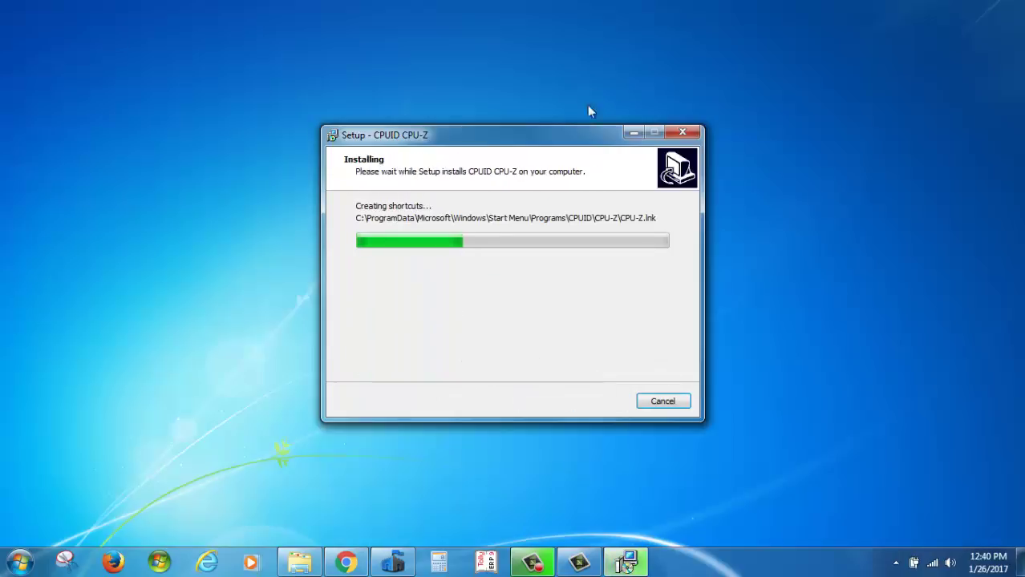
click(586, 400)
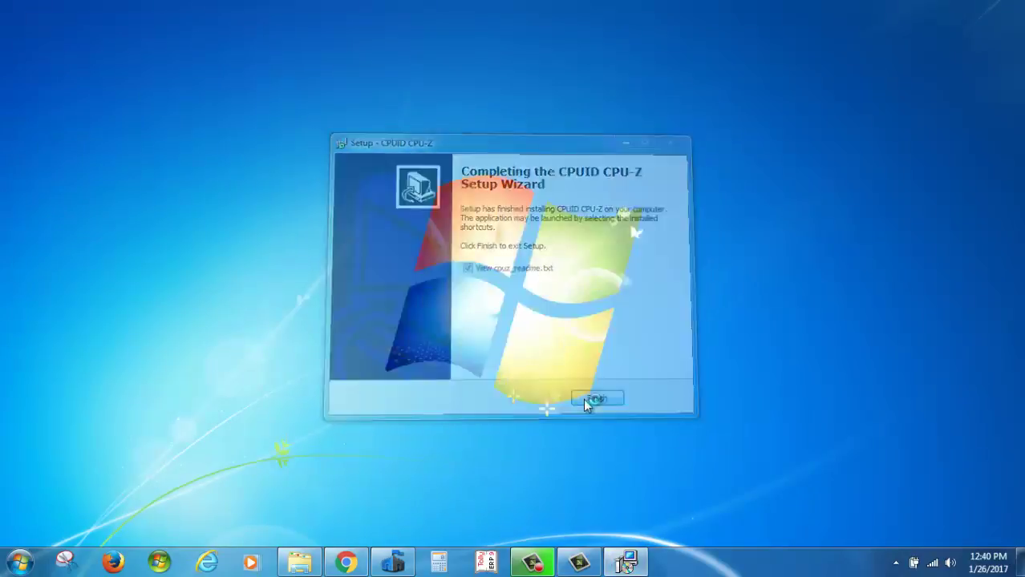
click(990, 94)
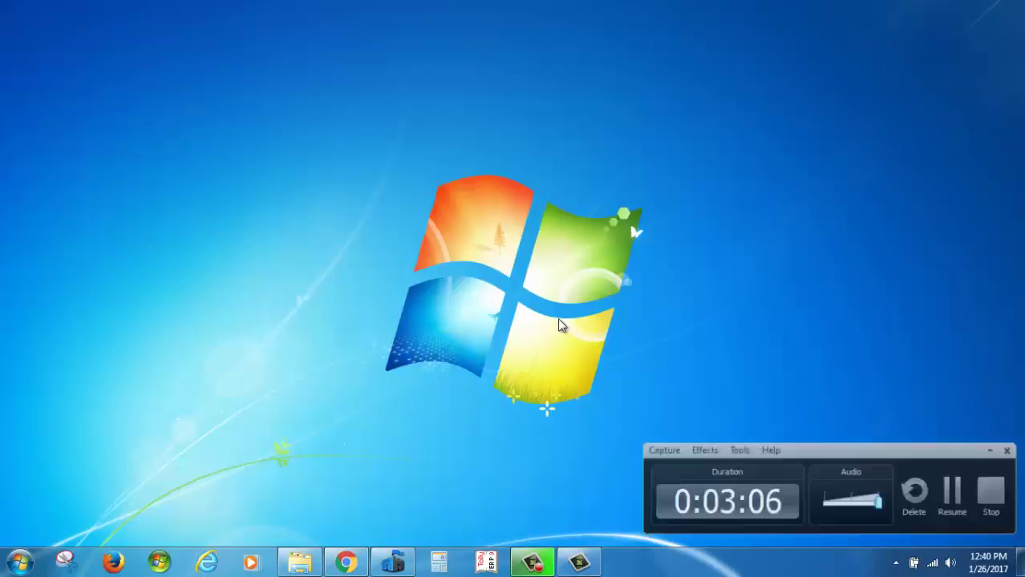
- Start CPU-Z from the Start menu and move its window higher on the desktop
click(19, 563)
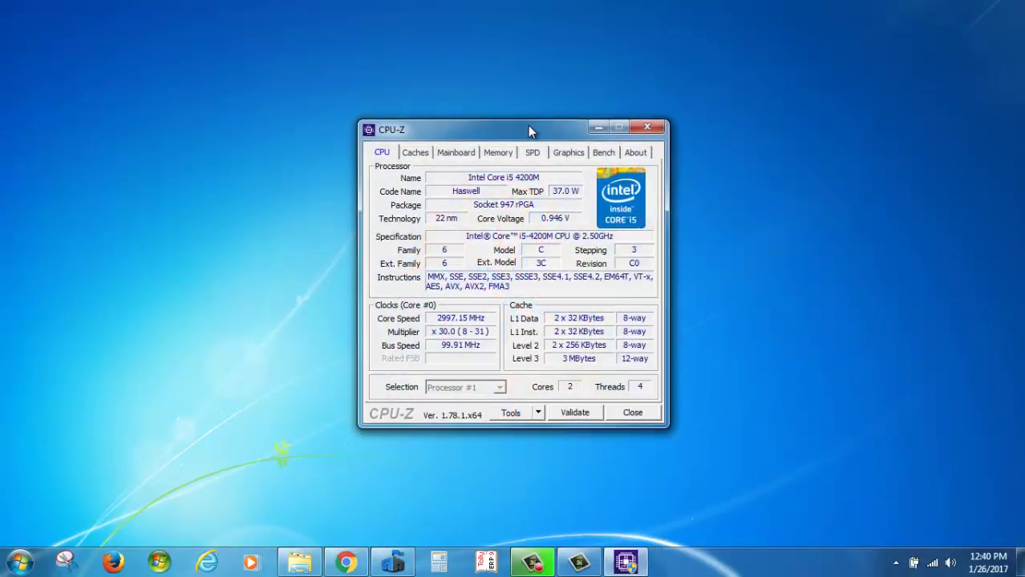
drag(527, 126, 524, 81)
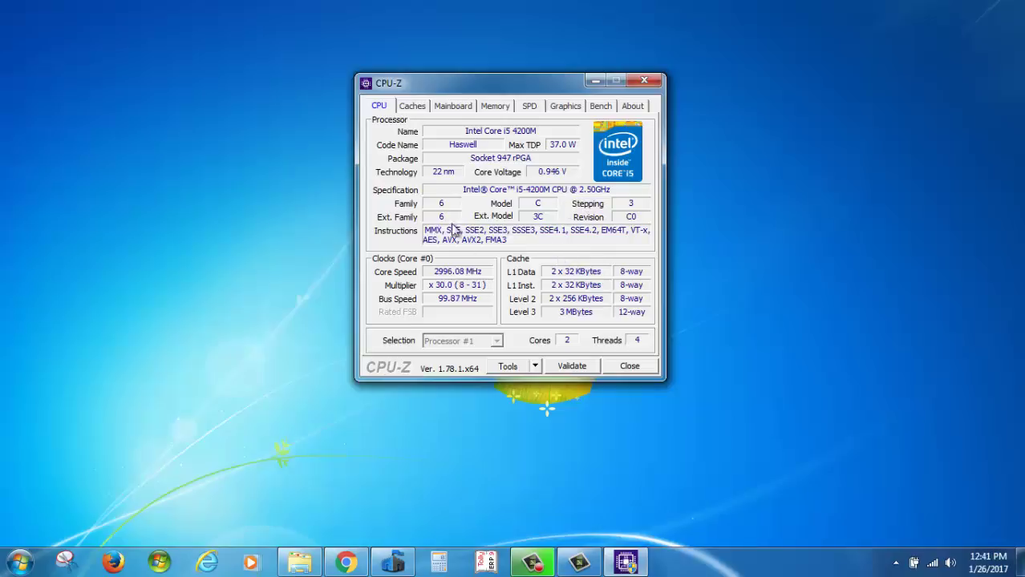
- Browse CPU-Z's Caches, Mainboard and Graphics tabs, then go back to the CPU tab
click(412, 107)
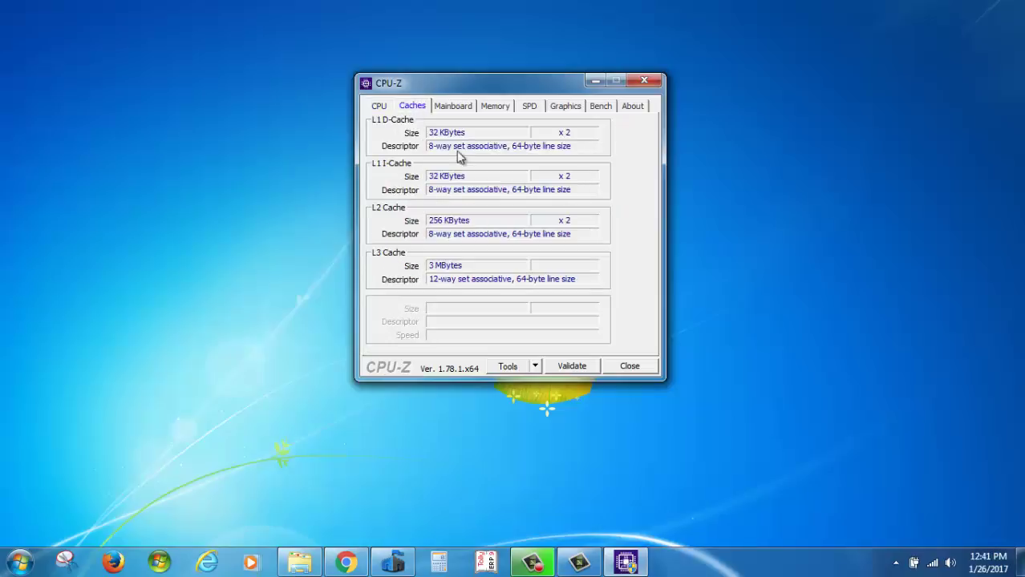
click(454, 107)
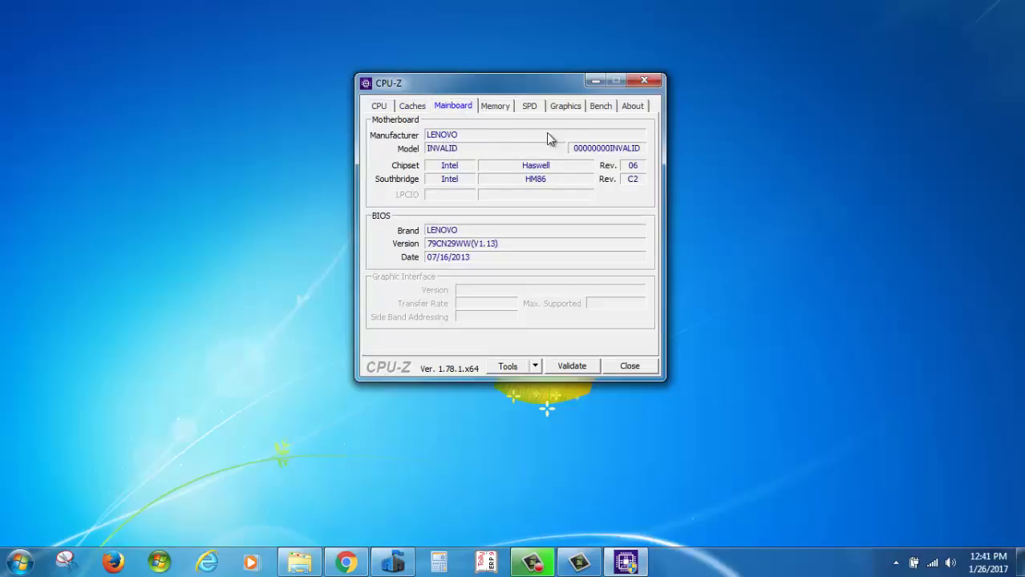
click(567, 107)
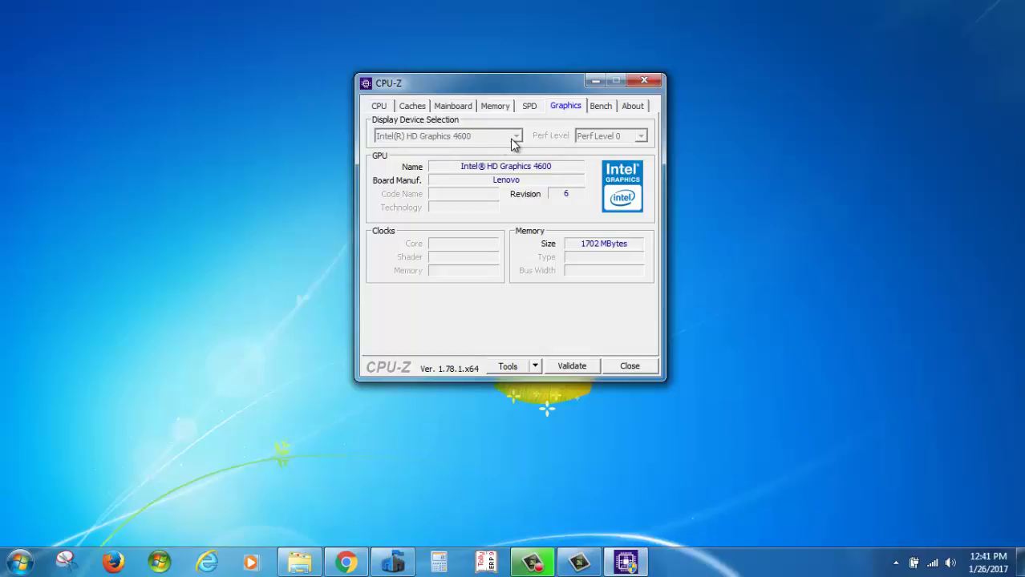
click(383, 109)
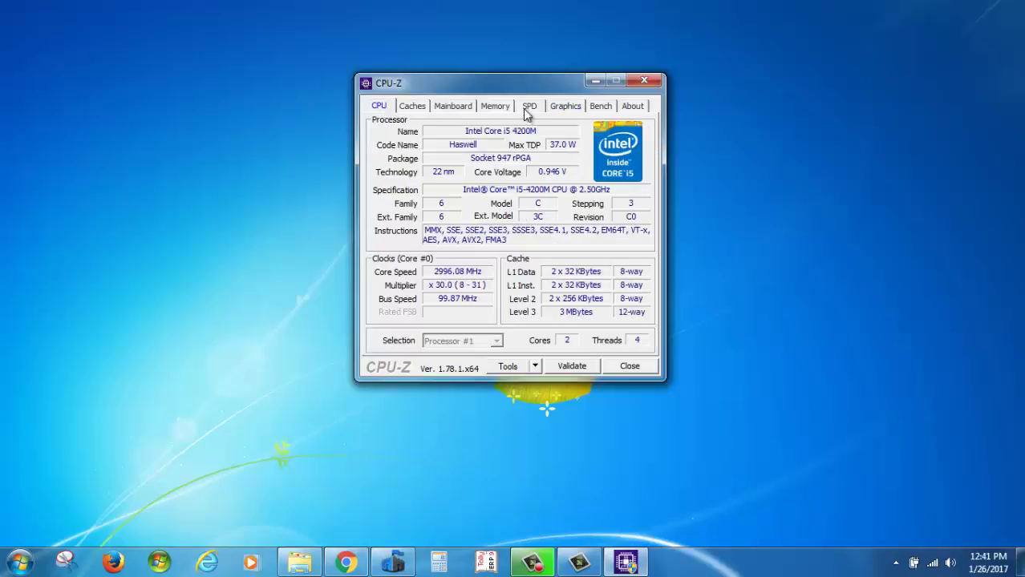